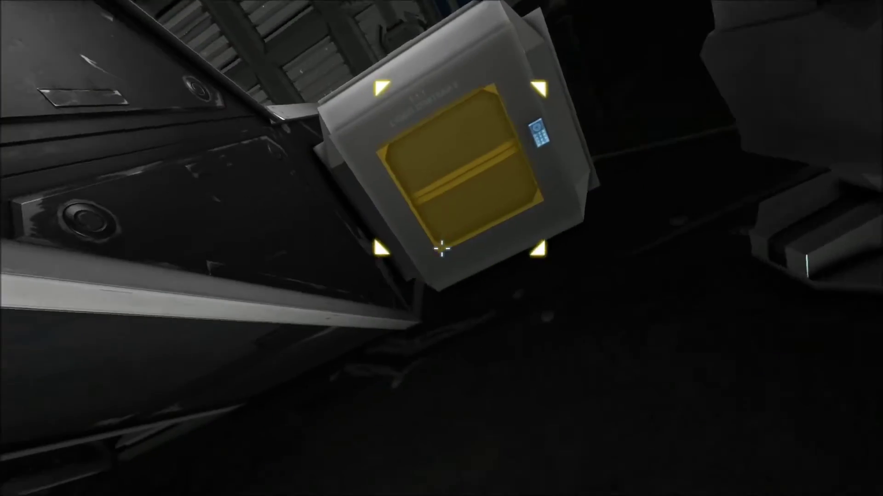
# Climb the stairs to the bridge, passing the robot arm and container toward the far windows
pyautogui.press('w')
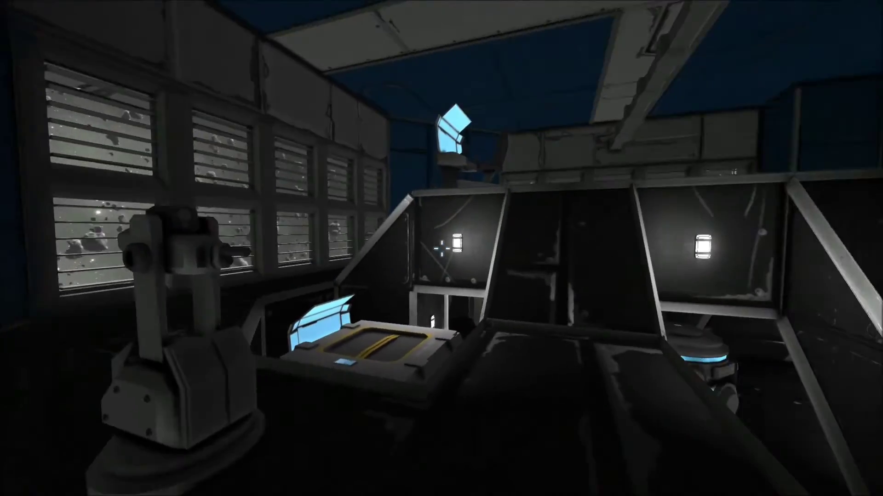
pyautogui.press('w')
pyautogui.press('w')
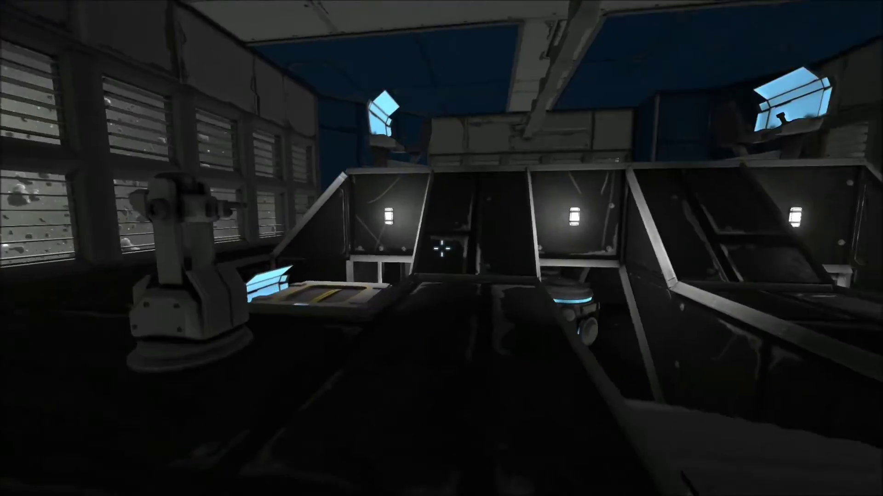
pyautogui.press('w')
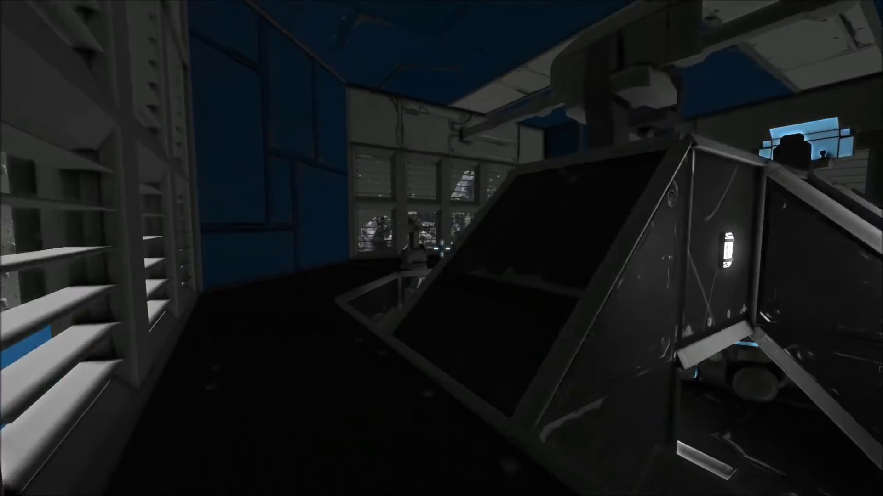
pyautogui.press('w')
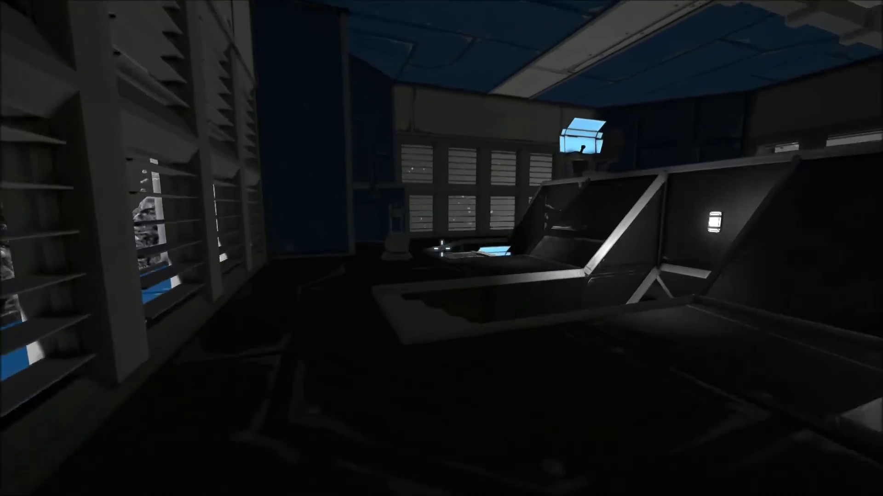
pyautogui.press('w')
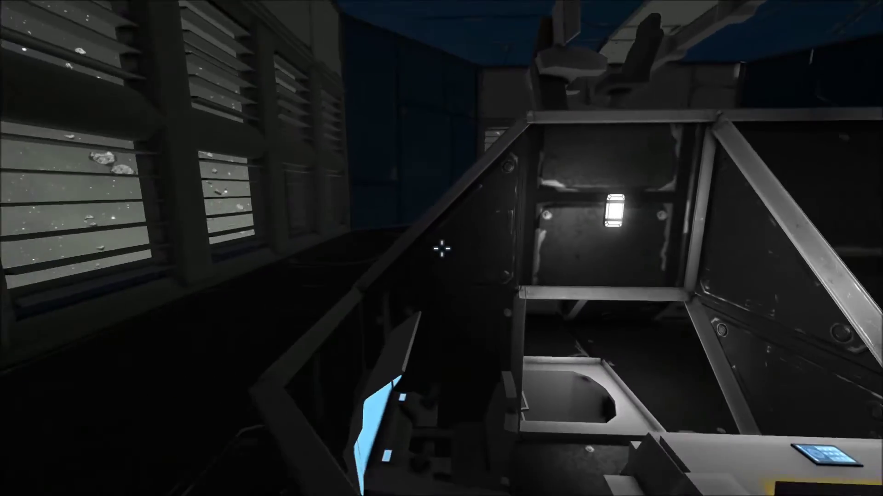
# Look over the sloped consoles and yellow-striped container from the centre aisle
pyautogui.moveTo(442, 248); pyautogui.dragTo(442, 249)
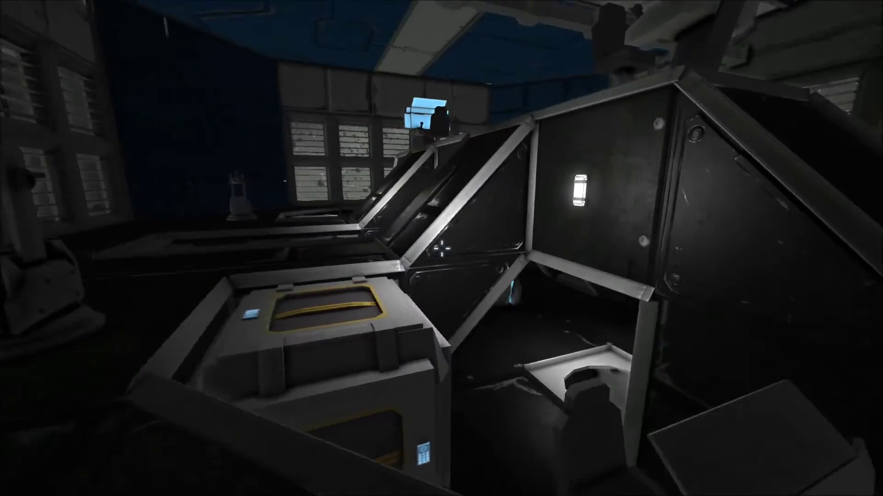
pyautogui.press('a')
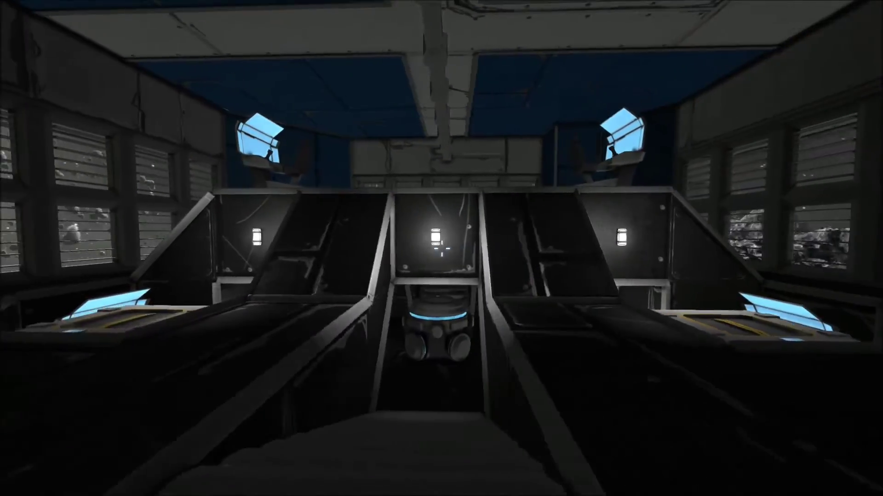
pyautogui.press('d')
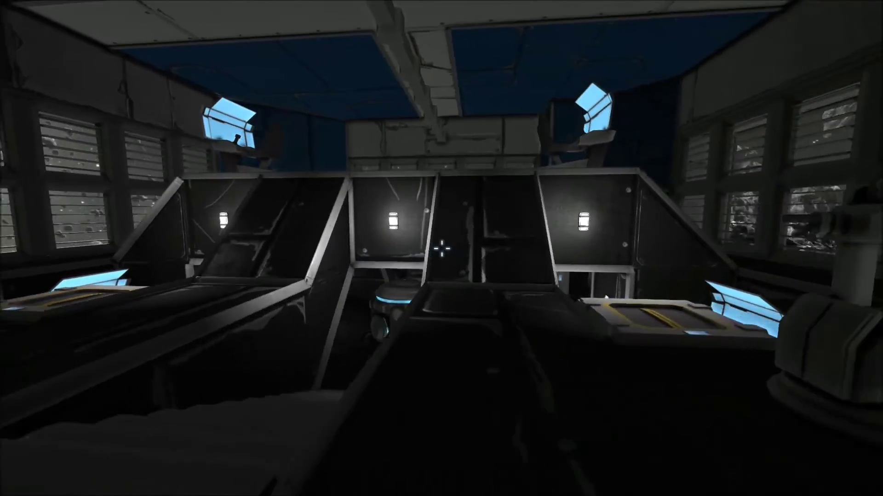
pyautogui.press('d')
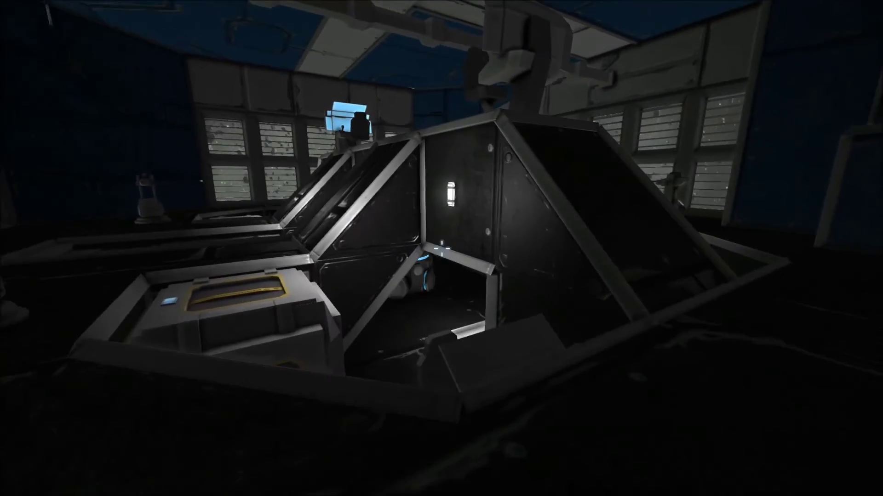
pyautogui.press('a')
# Rise over the sloped block and follow the window wall to the blue-panelled exit corridor
pyautogui.press('space')
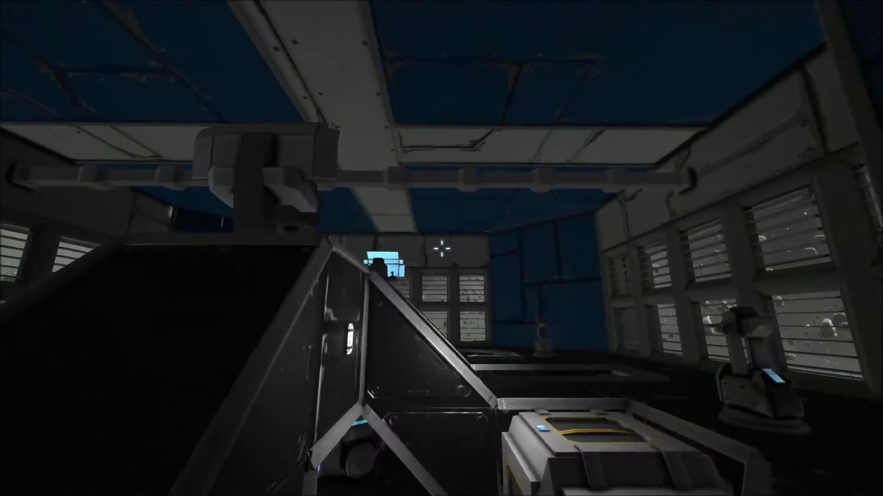
pyautogui.press('w')
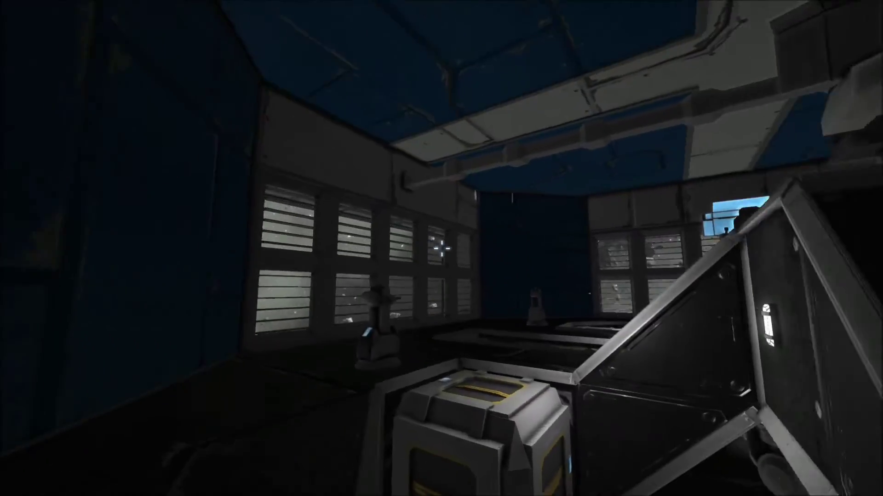
pyautogui.press('w')
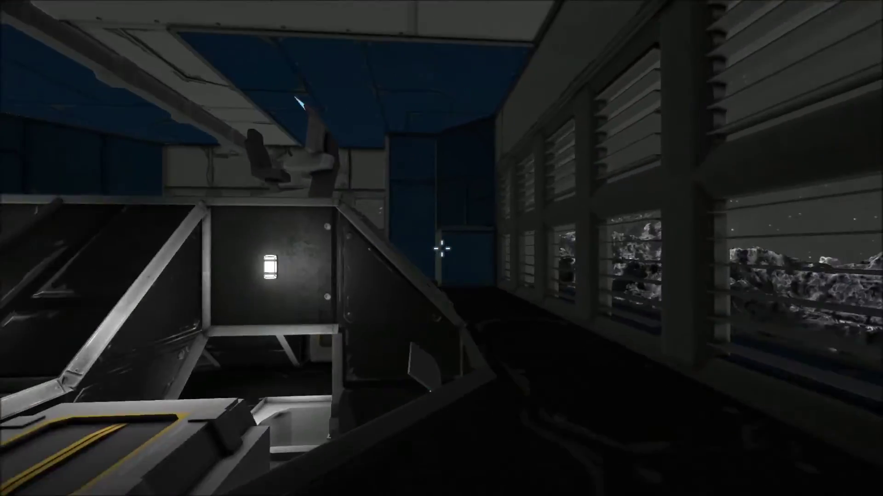
pyautogui.press('w')
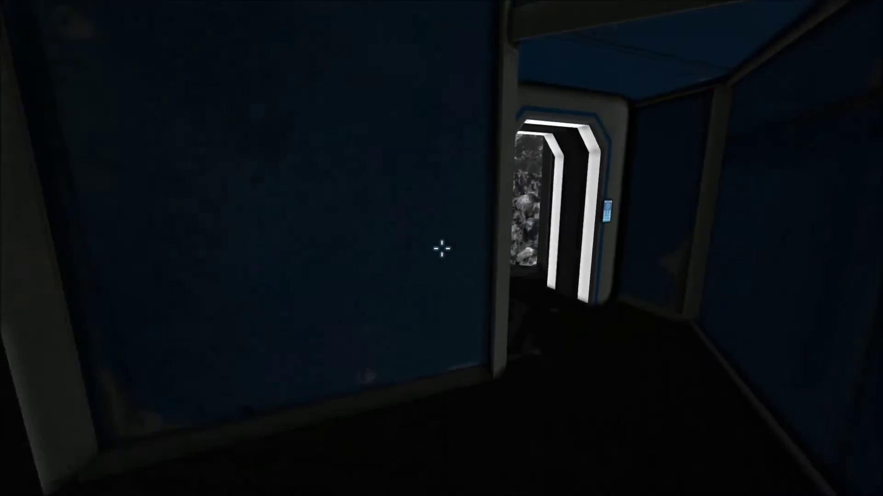
# Exit through the doorway, rise above the station's top, then descend along its hull
pyautogui.press('w')
pyautogui.press('s')
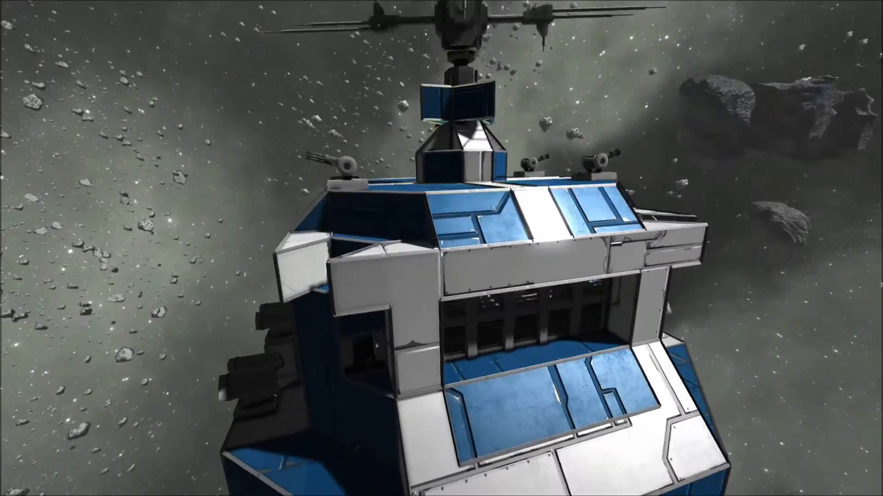
pyautogui.press('w')
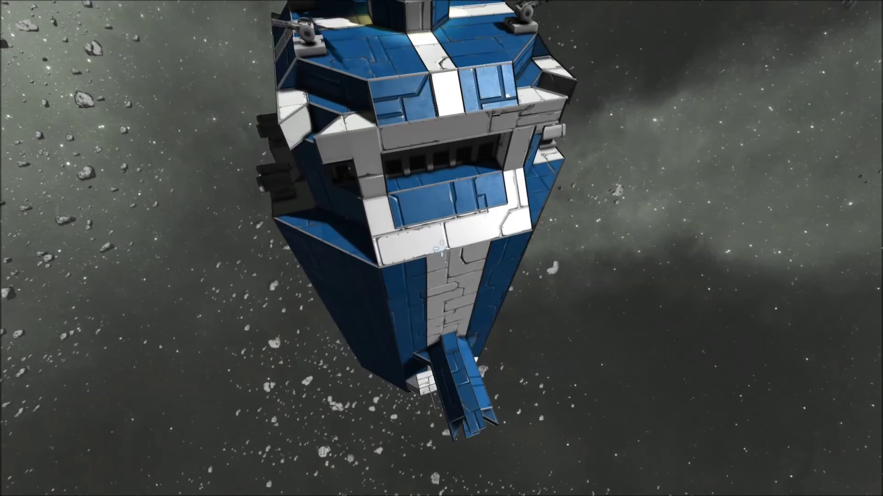